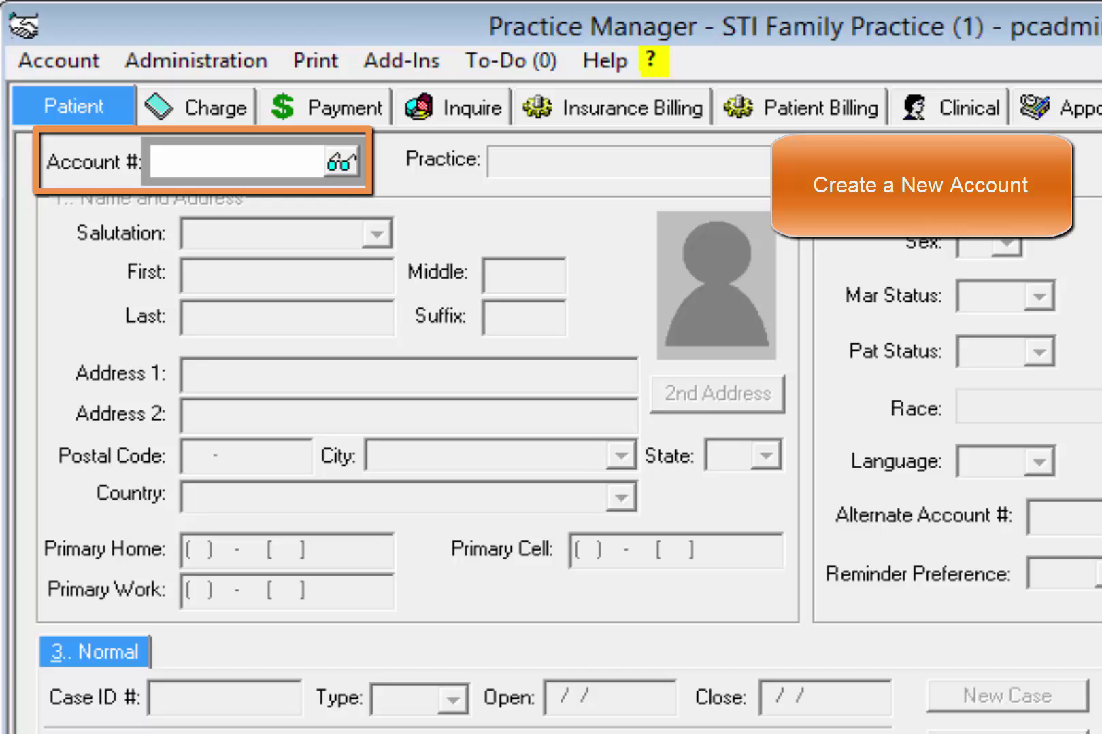
pyautogui.write('A')
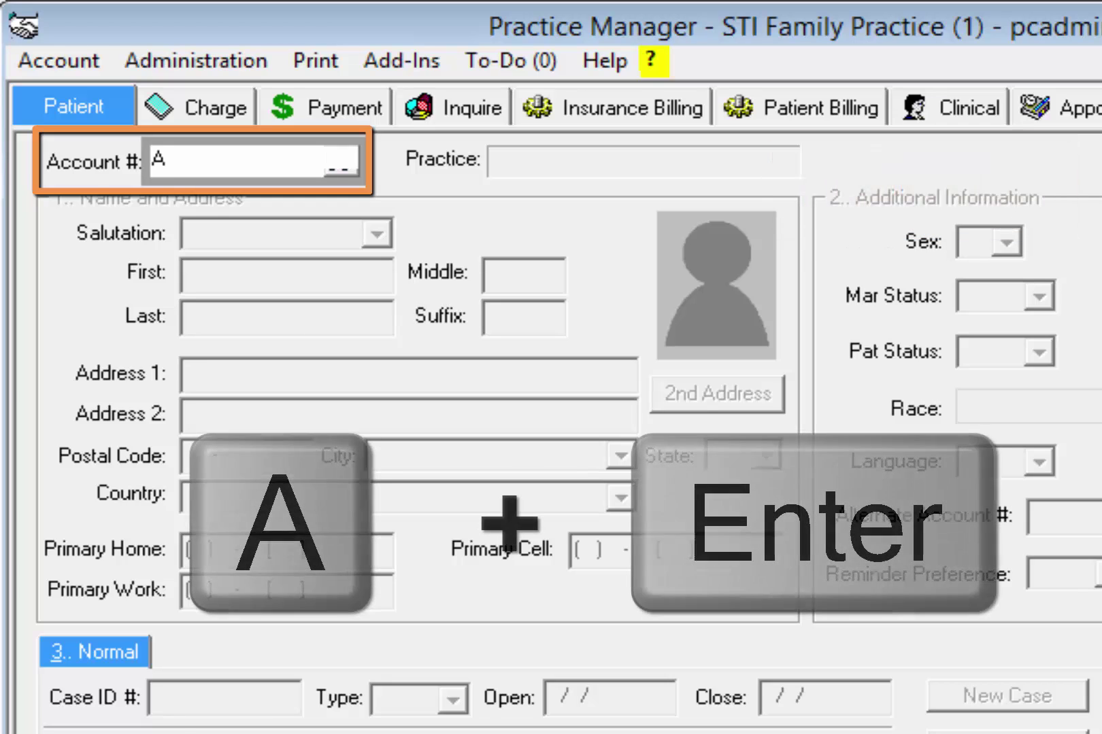
# Create a new patient account with the 'A' account number entry, clearing the patient form.
pyautogui.press('Return')
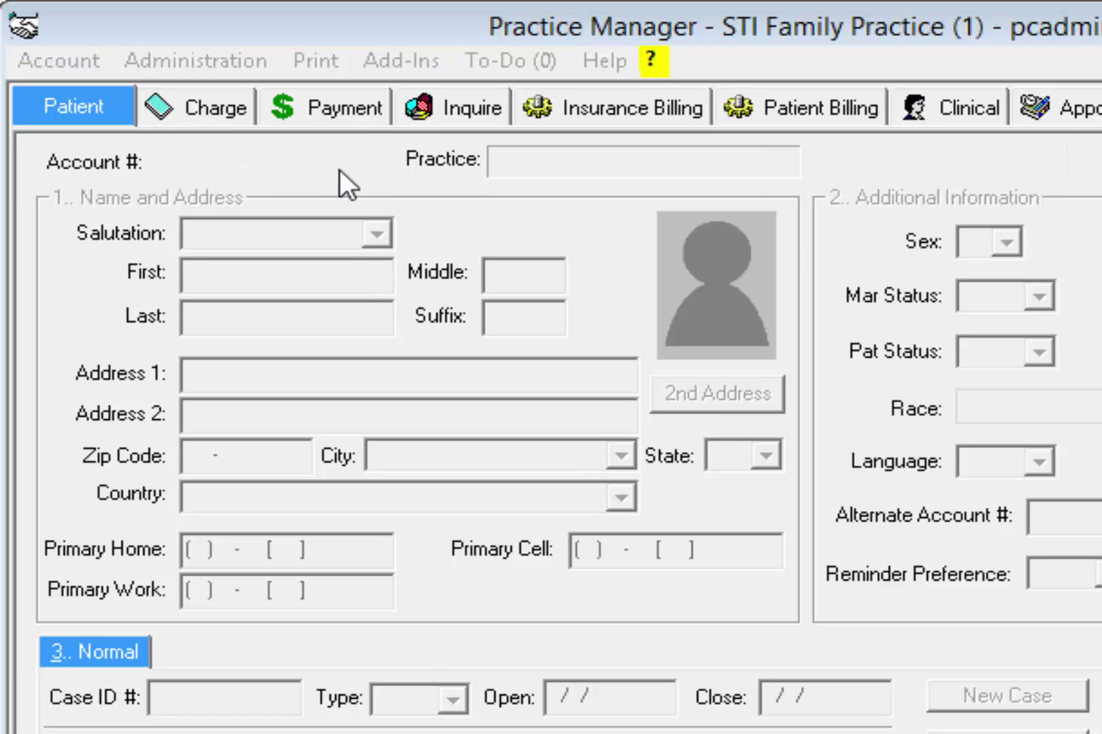
# Open the patient lookup and review the available search columns.
pyautogui.click(340, 169)
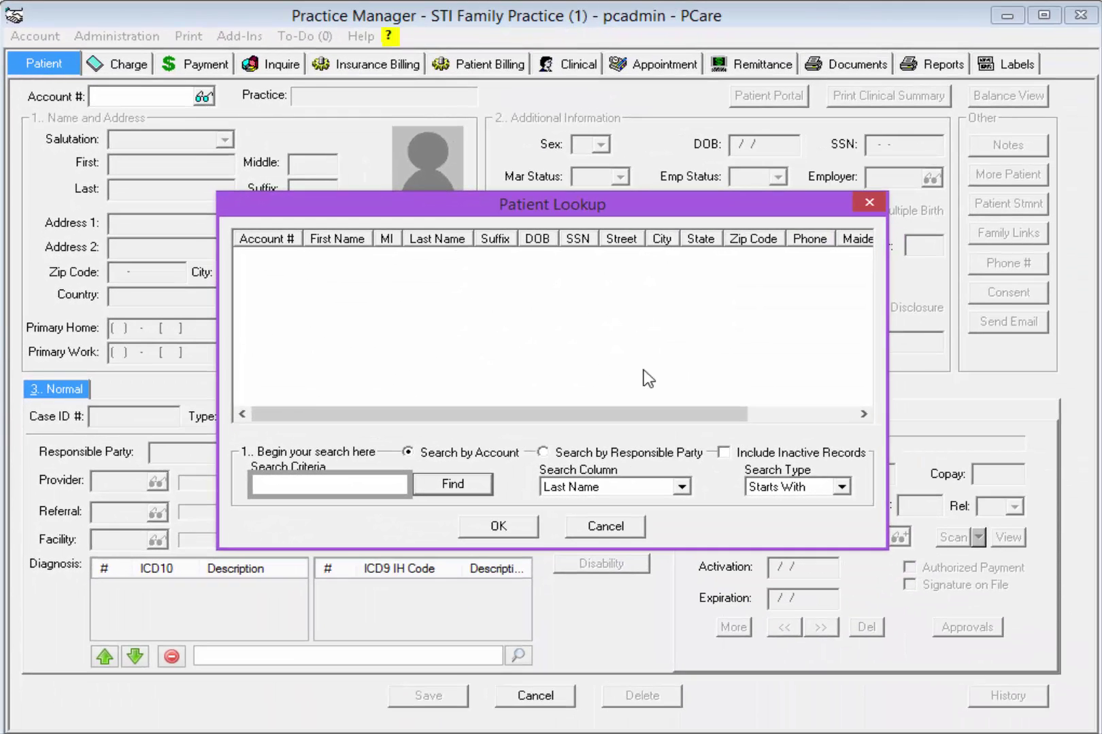
pyautogui.click(682, 487)
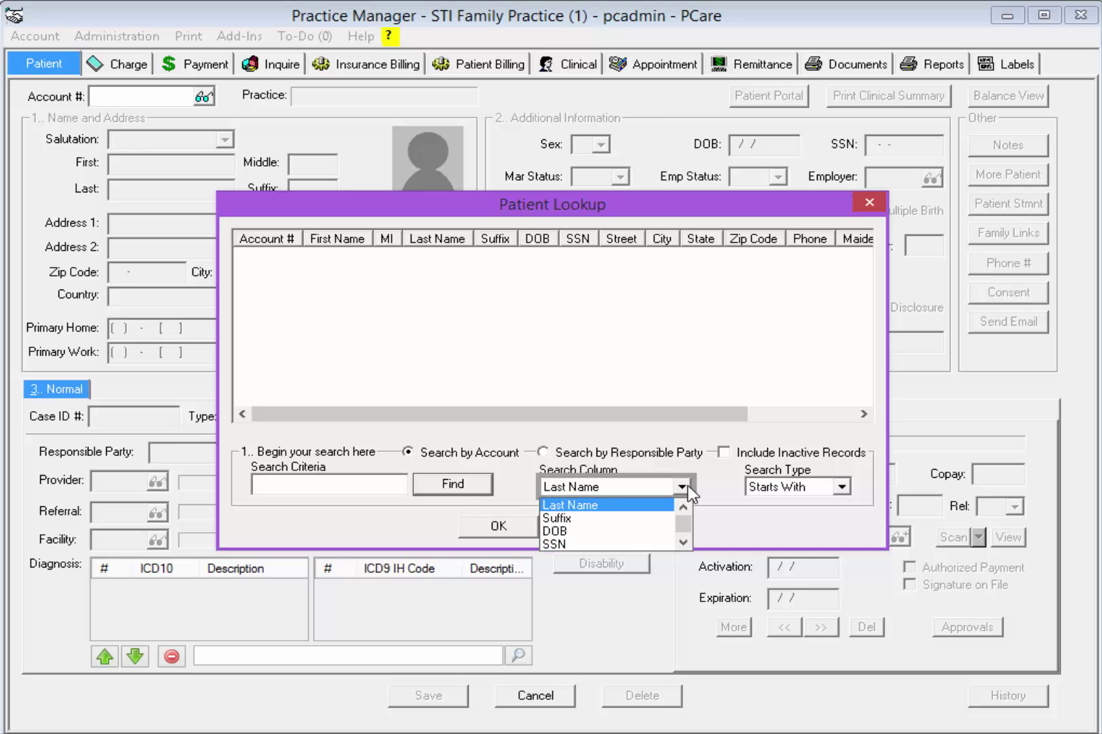
pyautogui.click(685, 542)
pyautogui.click(685, 542)
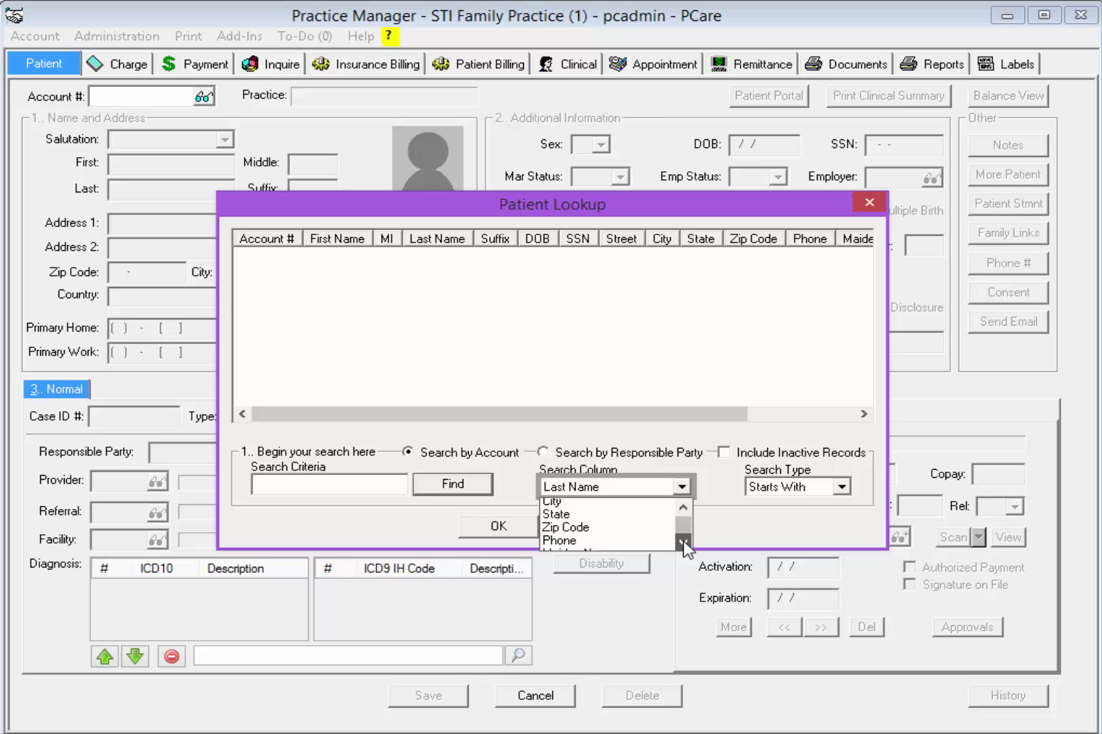
pyautogui.click(685, 542)
# Search by last name 'Patient' and open account 10021 from the results.
pyautogui.click(378, 481)
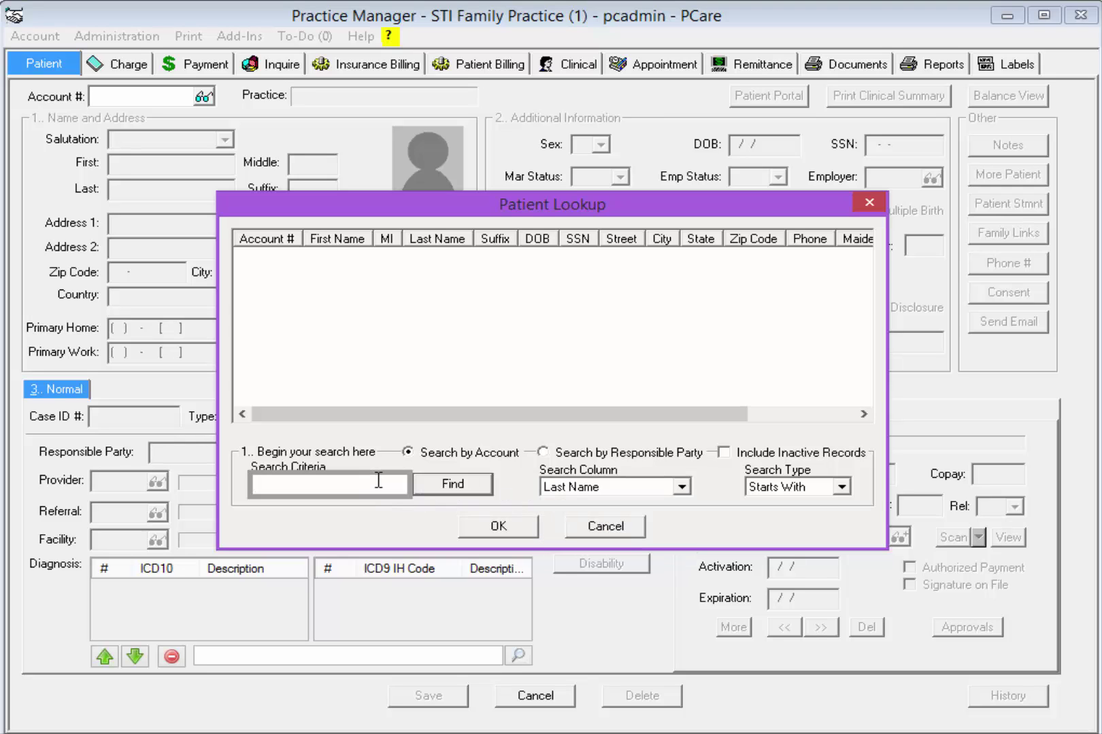
pyautogui.write('Patient')
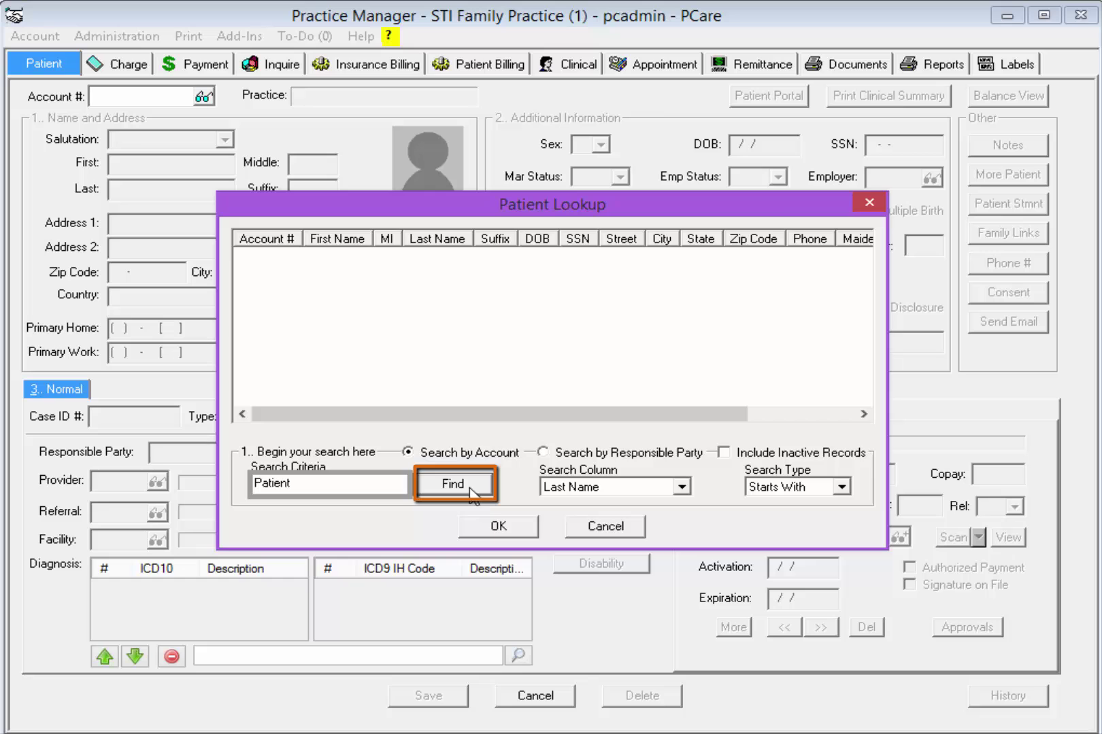
pyautogui.click(472, 497)
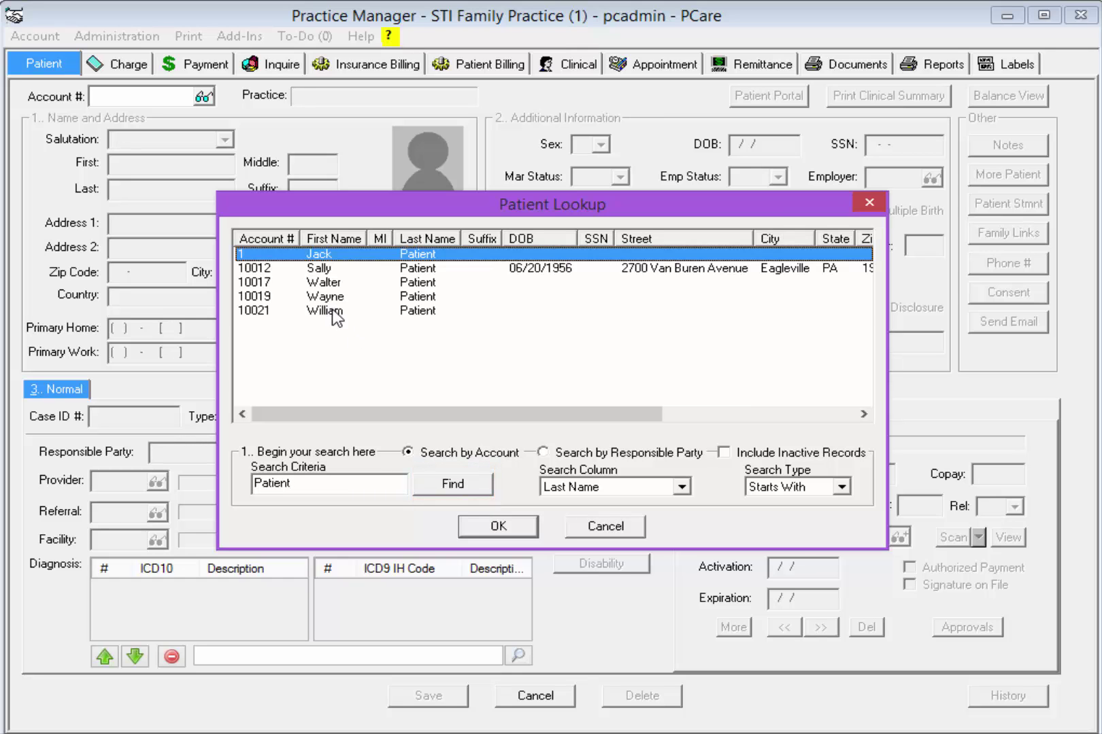
pyautogui.doubleClick(334, 311)
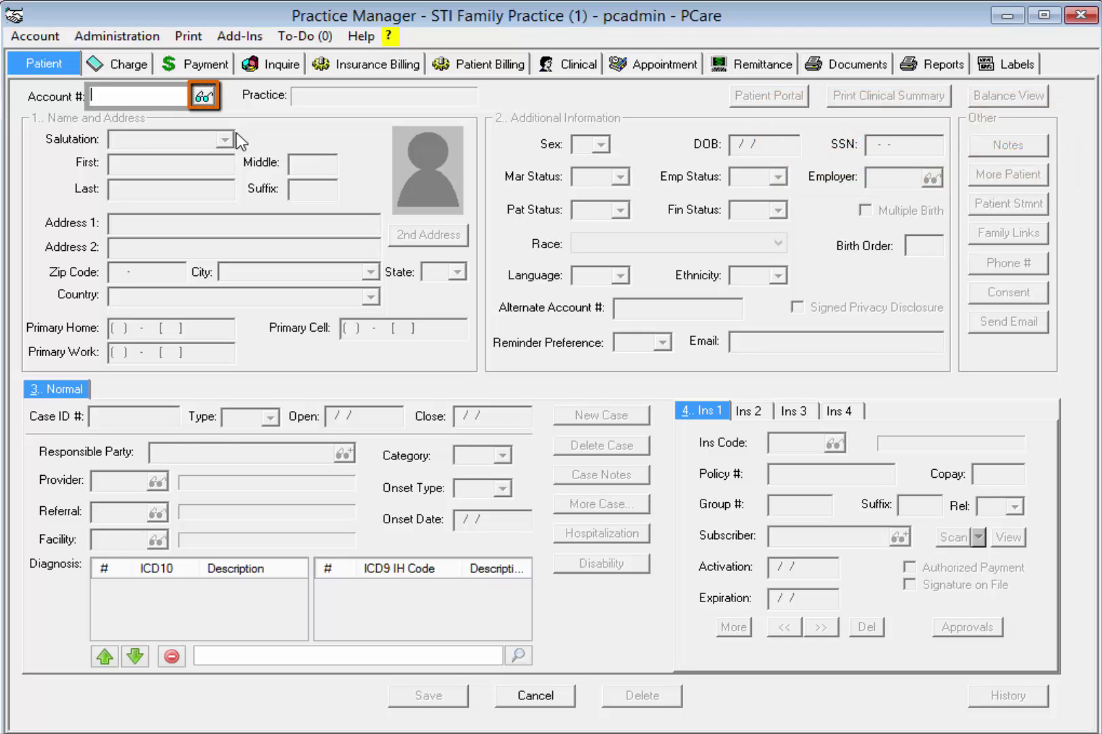
# Look up last name 'Patient' again and load account NEW10008 for Zach Patient.
pyautogui.click(204, 100)
pyautogui.write('patient')
pyautogui.press('Return')
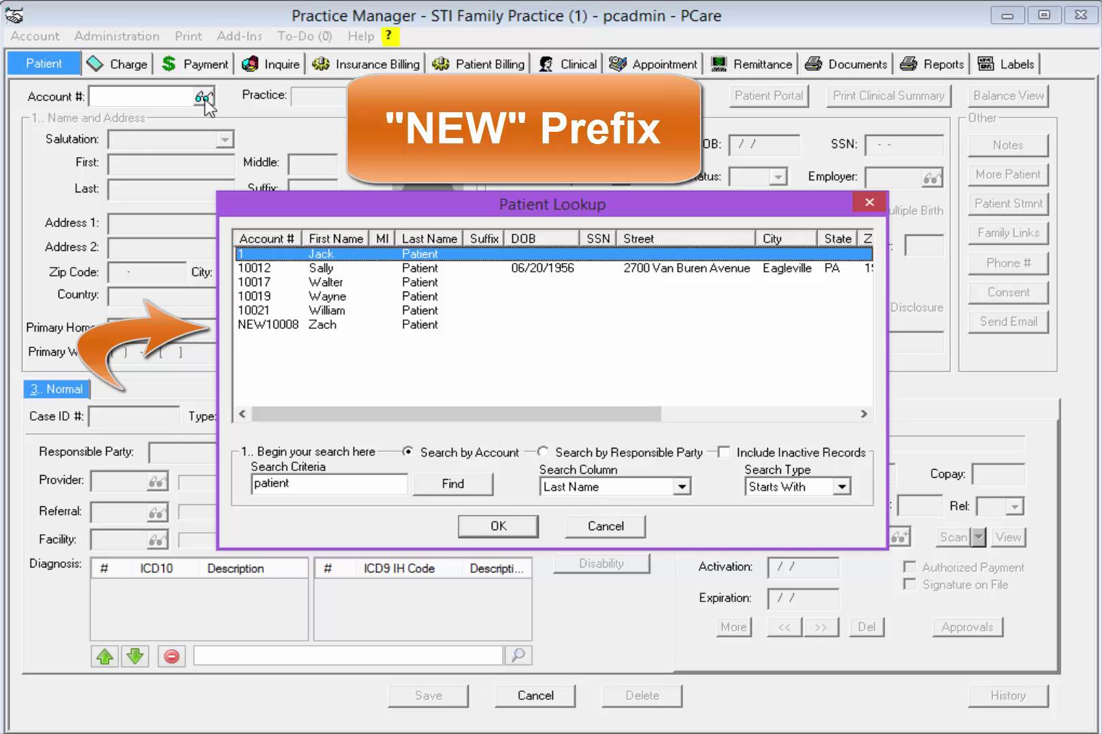
pyautogui.click(326, 325)
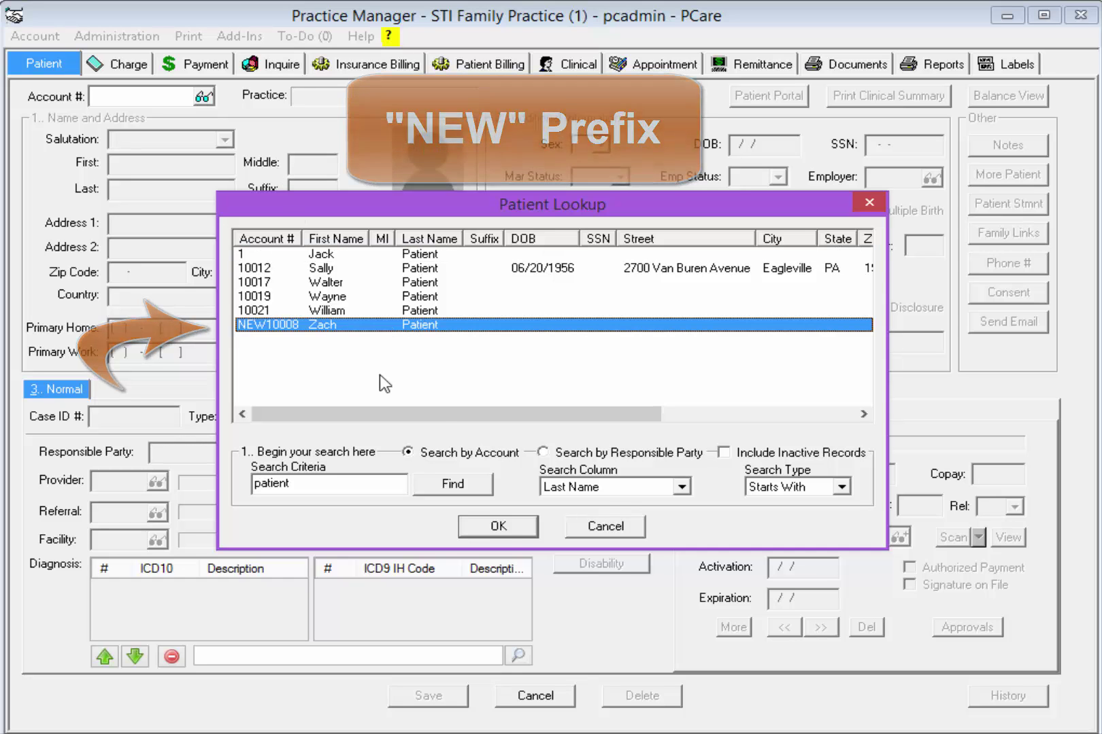
pyautogui.click(499, 526)
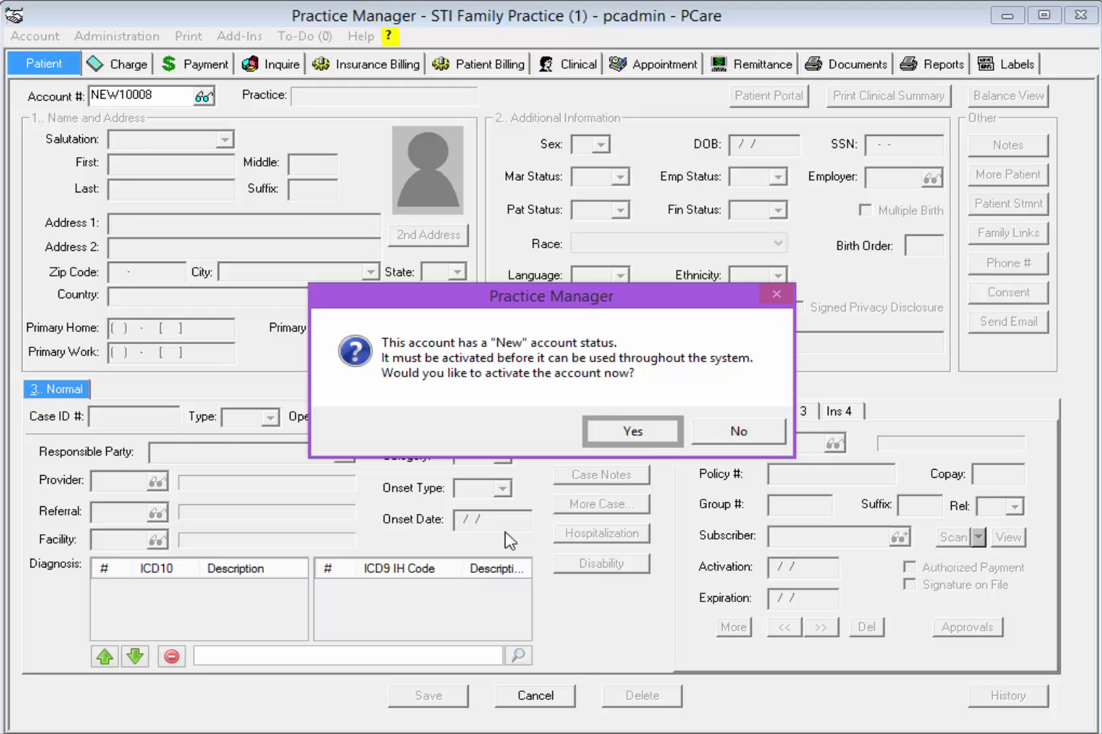
# Activate account NEW10008 with a system-assigned number, making it account 10023.
pyautogui.click(610, 435)
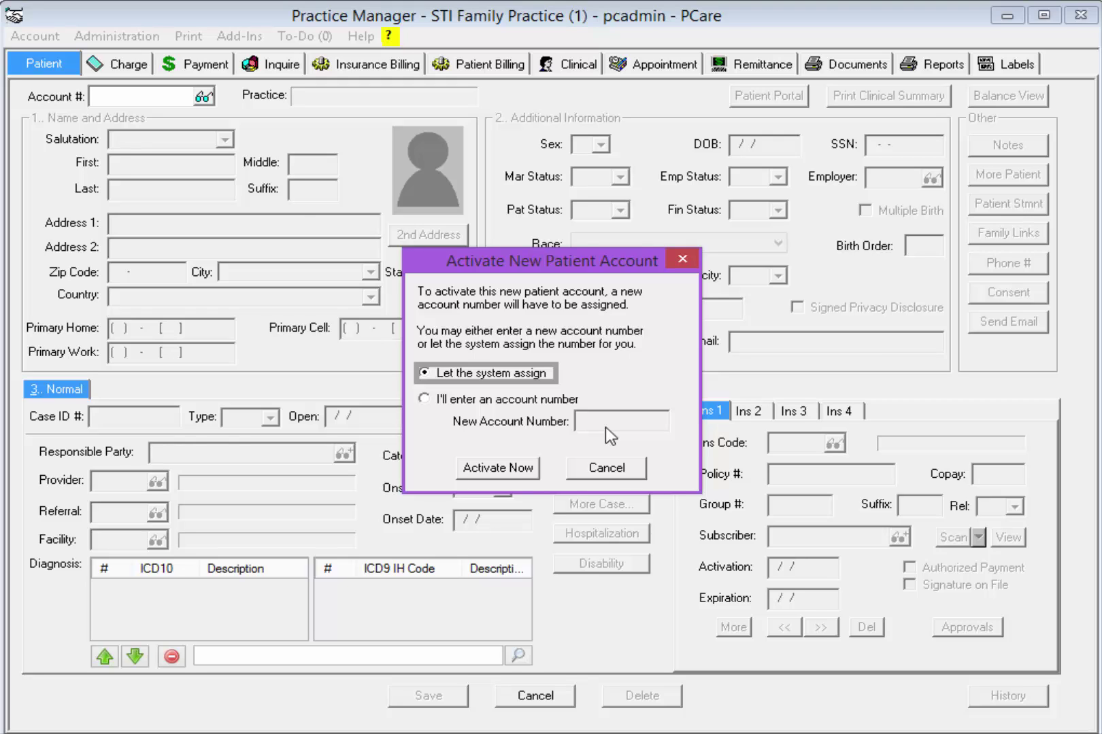
pyautogui.click(534, 475)
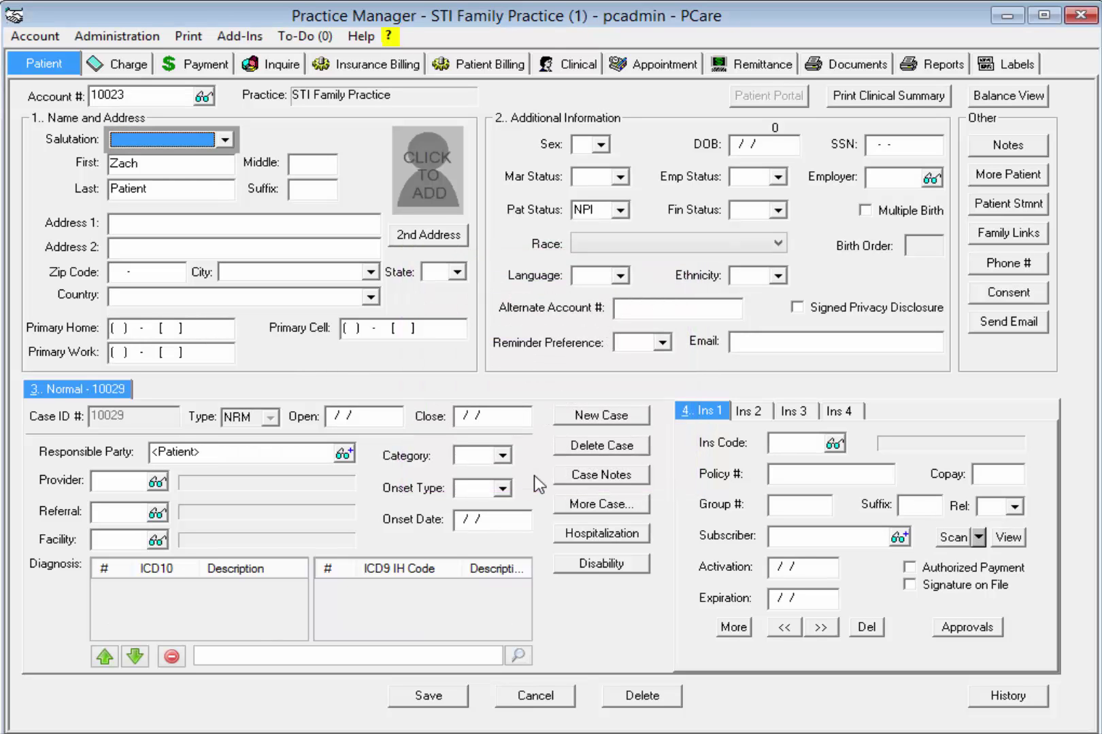